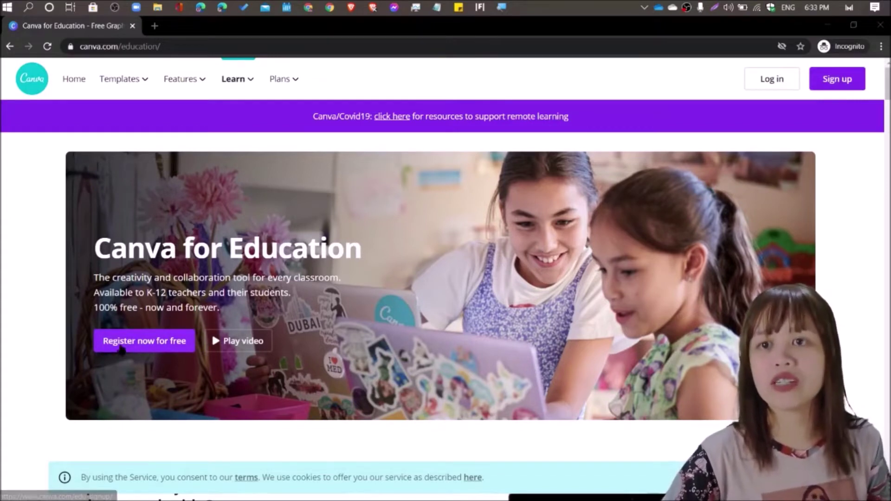
Choose 'Register now for free' on the canva.com/education page.
click(120, 347)
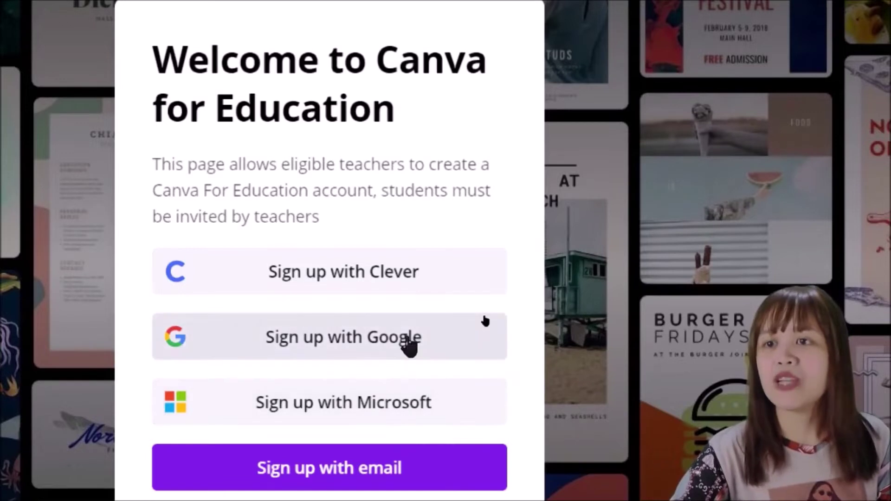
Choose to sign up for Canva for Education with a Google account.
click(438, 343)
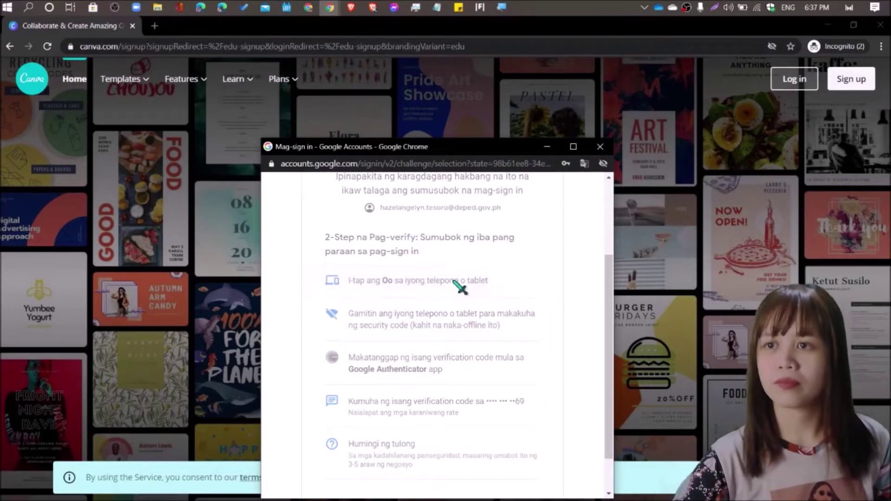
Verify the Google sign-in by approving the prompt on the phone.
click(455, 282)
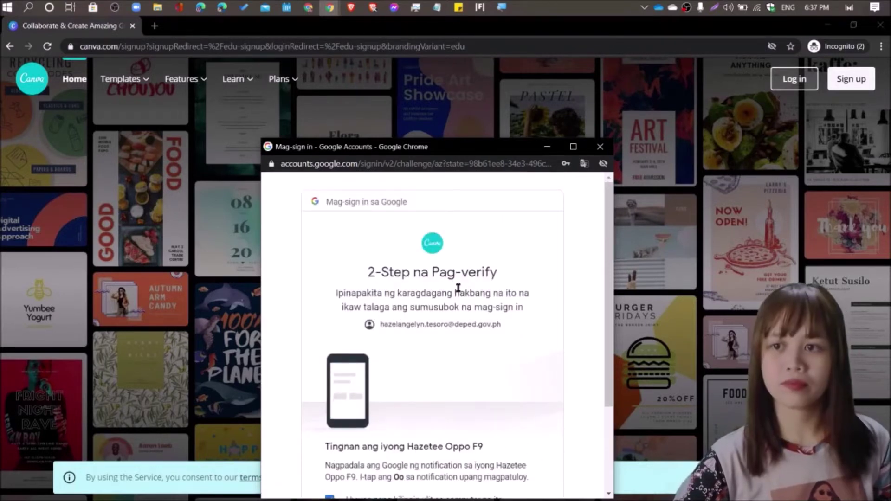
scroll(547, 328, down, 3)
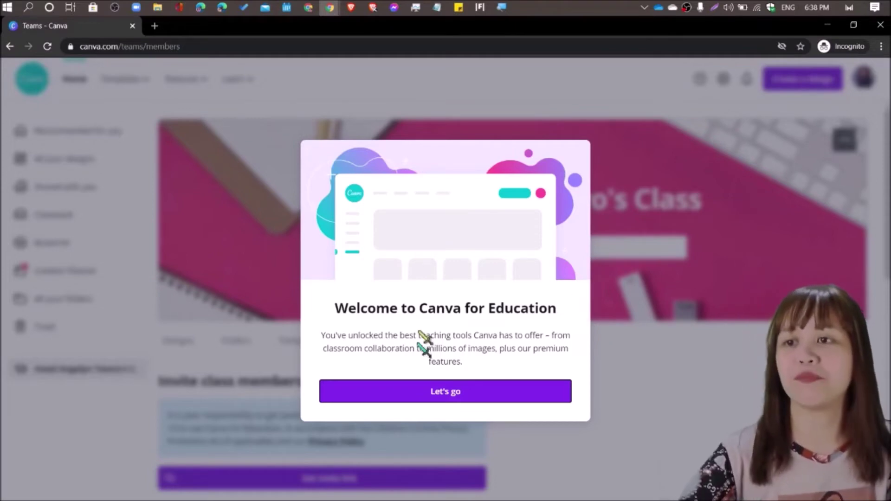
Accept the welcome with 'Let's go' and choose 'Maybe later' for inviting class members.
click(437, 390)
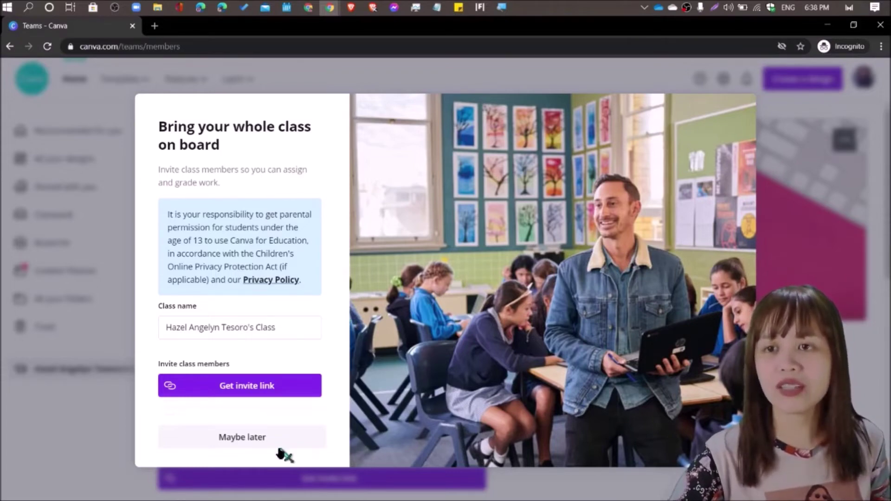
click(248, 441)
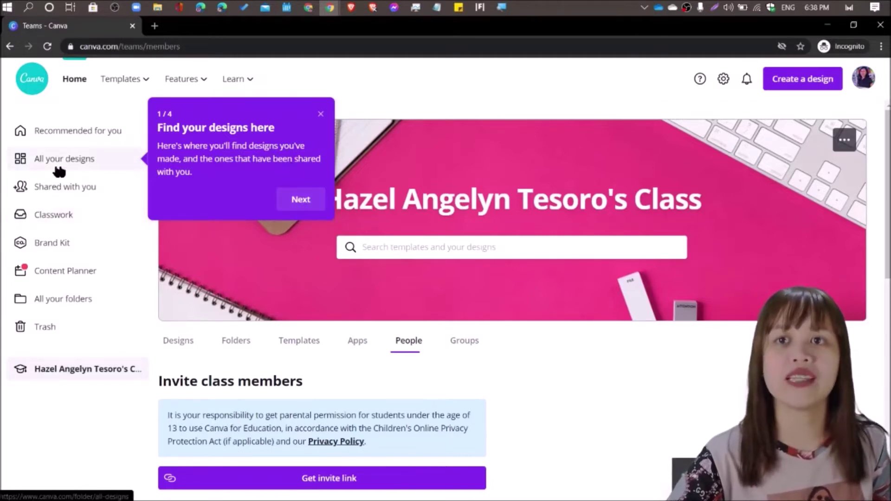
Step through tour tips 1/4 to 3/4 with Next and finish with Done.
click(301, 199)
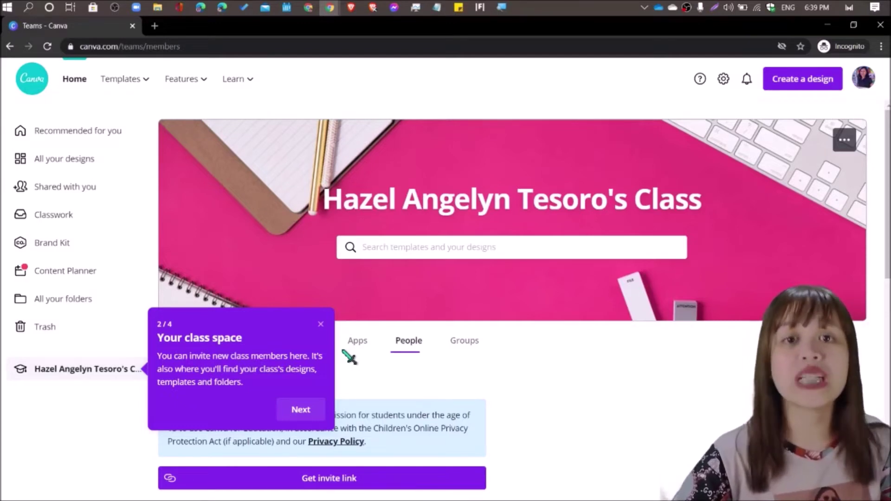
click(299, 410)
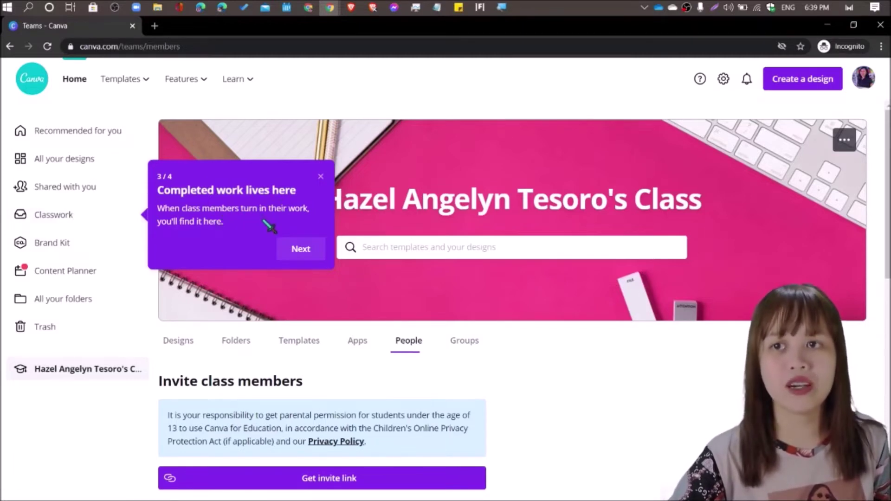
click(307, 251)
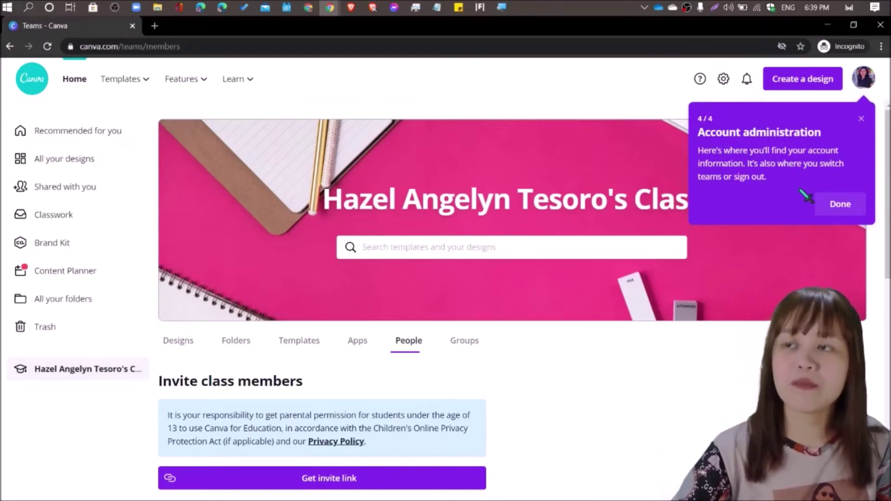
click(841, 203)
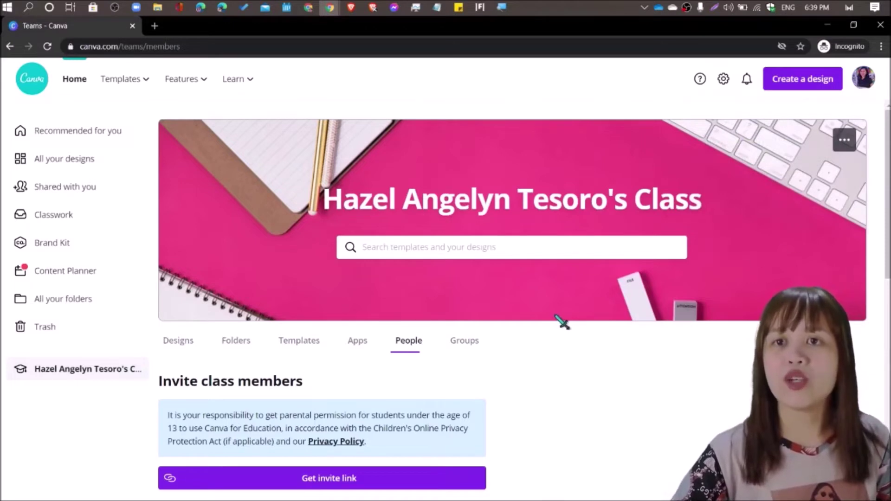
Browse the Social Media, Events, Marketing, Documents, Order Prints and Video design categories.
click(84, 140)
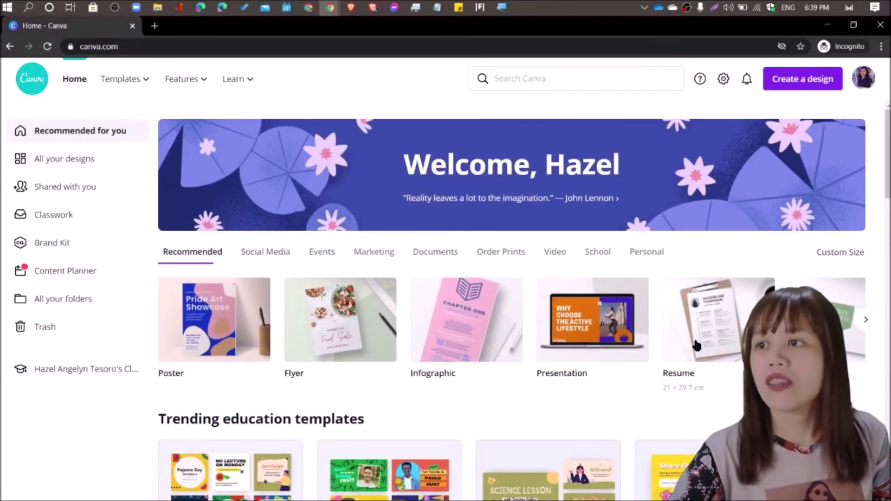
click(272, 254)
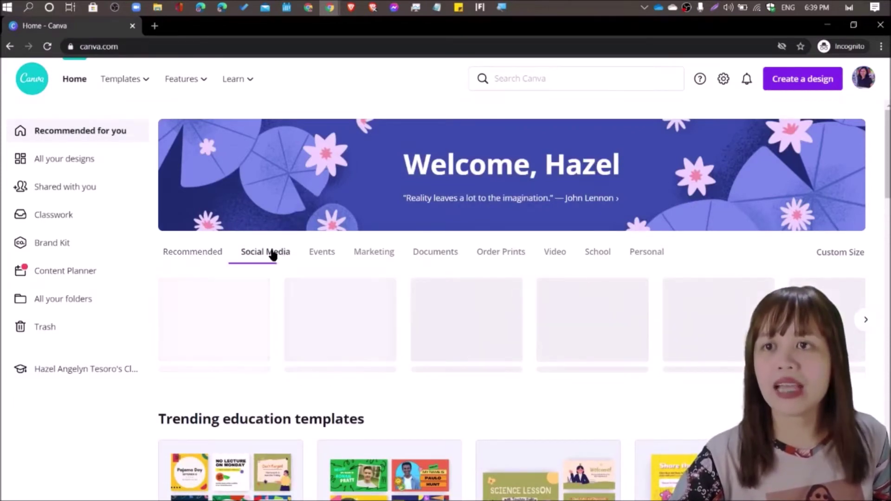
click(865, 324)
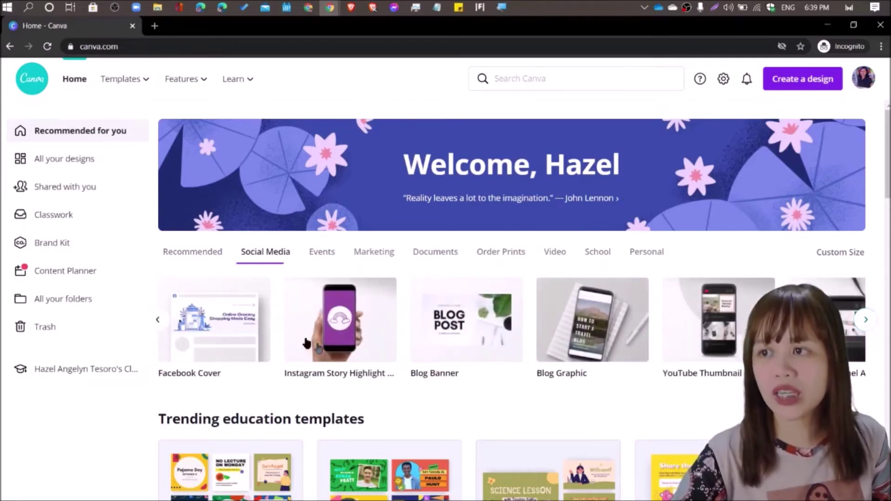
click(334, 251)
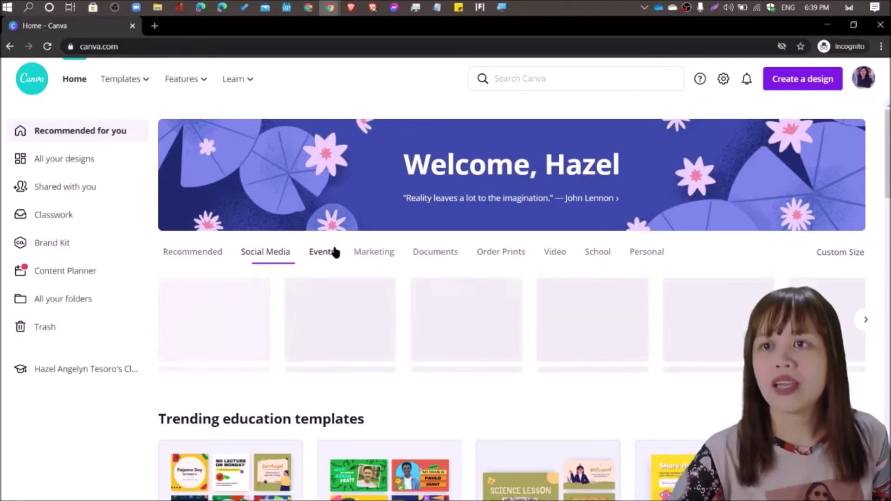
click(390, 256)
click(436, 255)
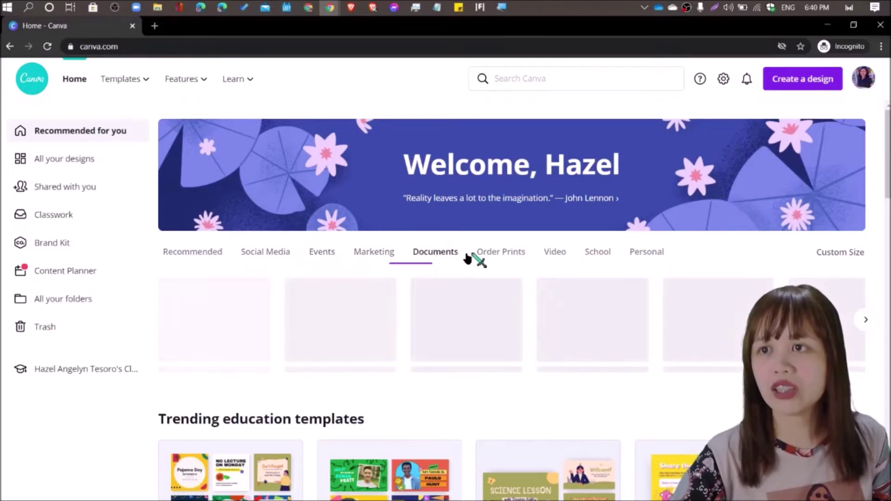
click(515, 255)
click(556, 256)
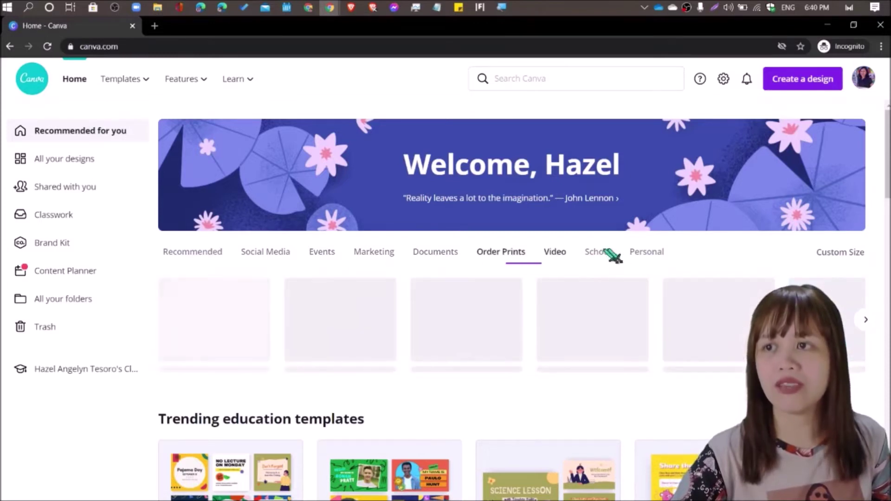
View the February 2021 Content Planner calendar, then return to the Canva home page.
click(51, 273)
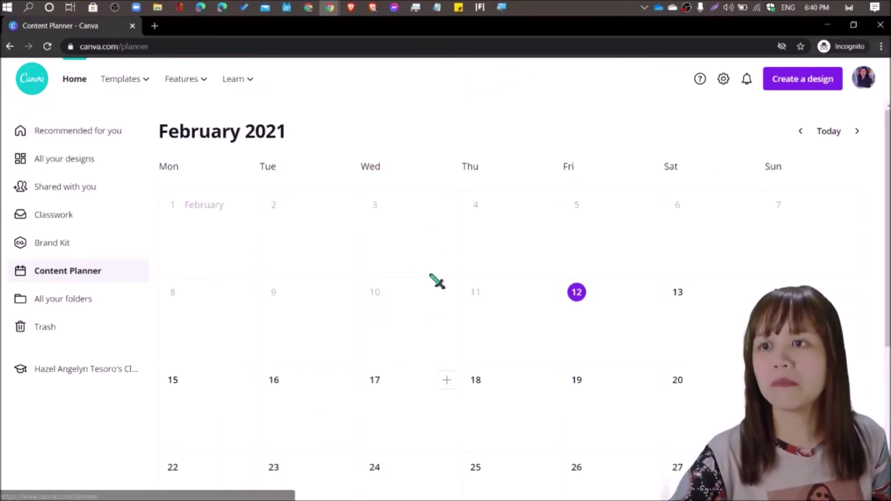
scroll(436, 280, down, 3)
scroll(436, 281, down, 3)
scroll(436, 280, up, 5)
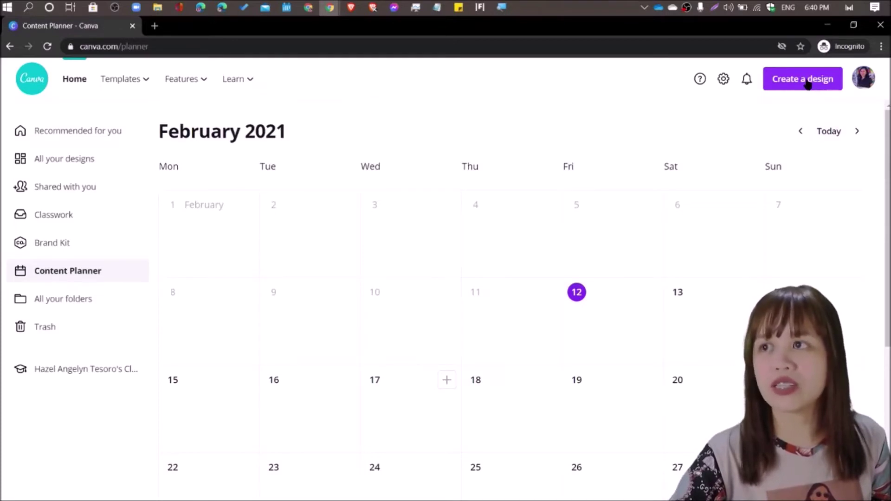
click(77, 133)
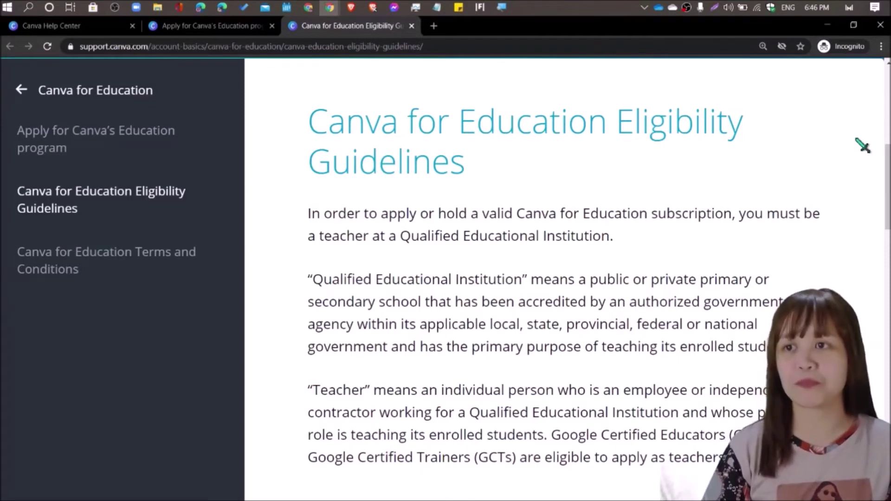
Read the eligibility guidelines down to 'Required documentation for eligible teachers'.
scroll(862, 146, down, 1)
scroll(862, 146, down, 1)
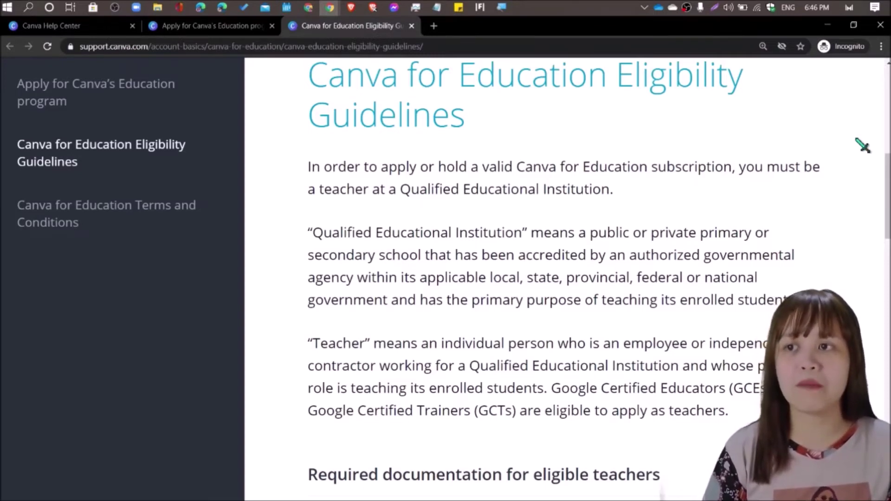
scroll(862, 146, down, 1)
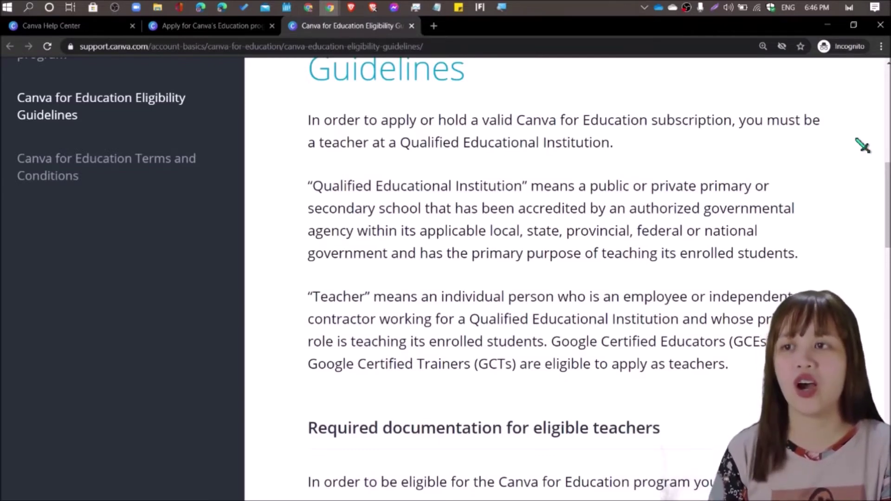
scroll(862, 146, down, 2)
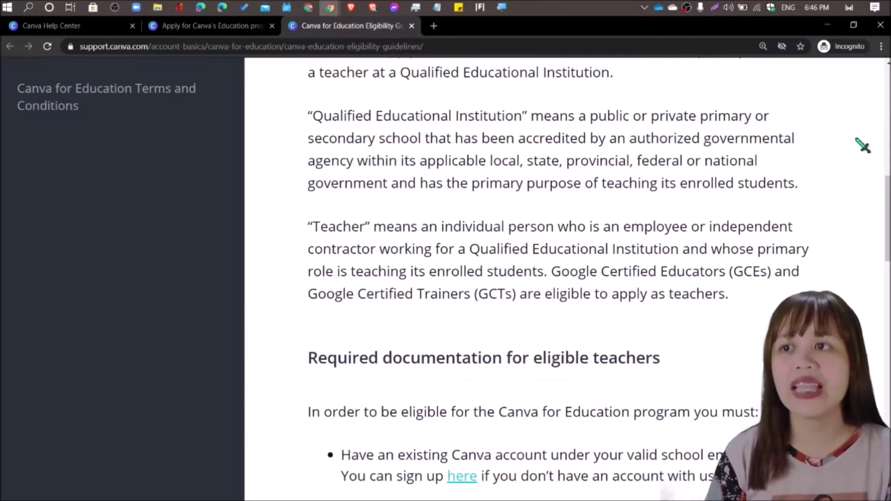
scroll(862, 146, down, 3)
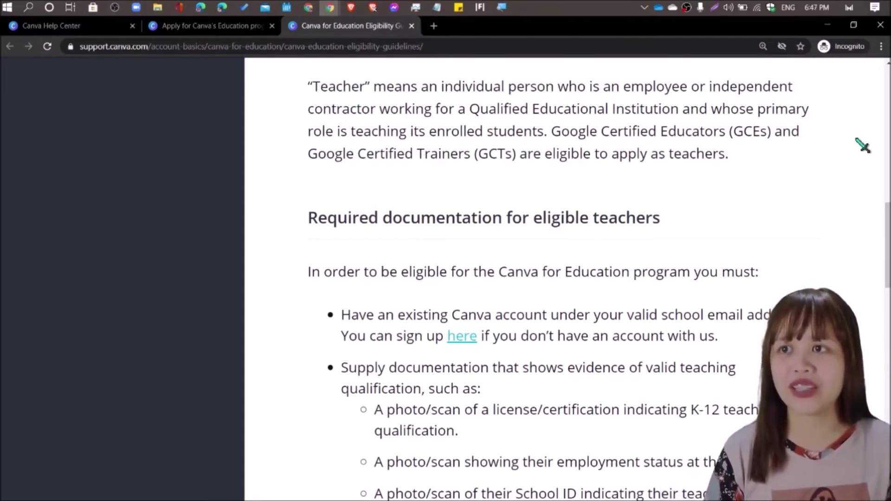
scroll(863, 145, down, 2)
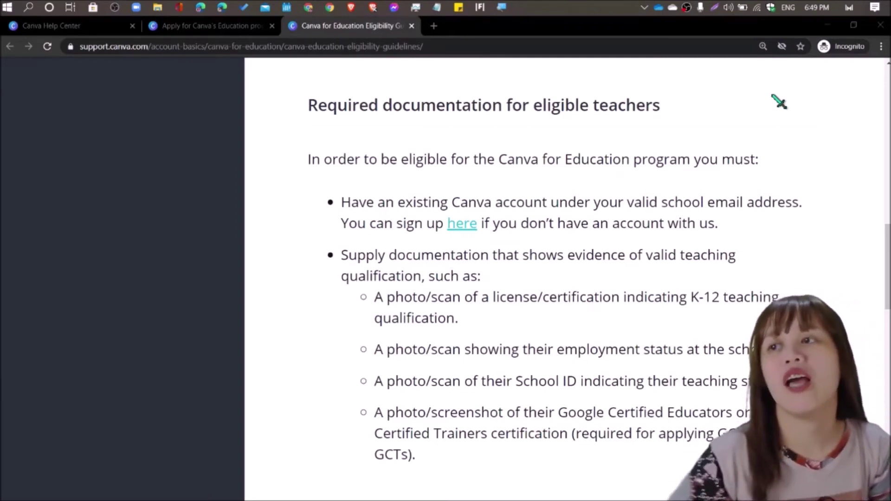
click(214, 26)
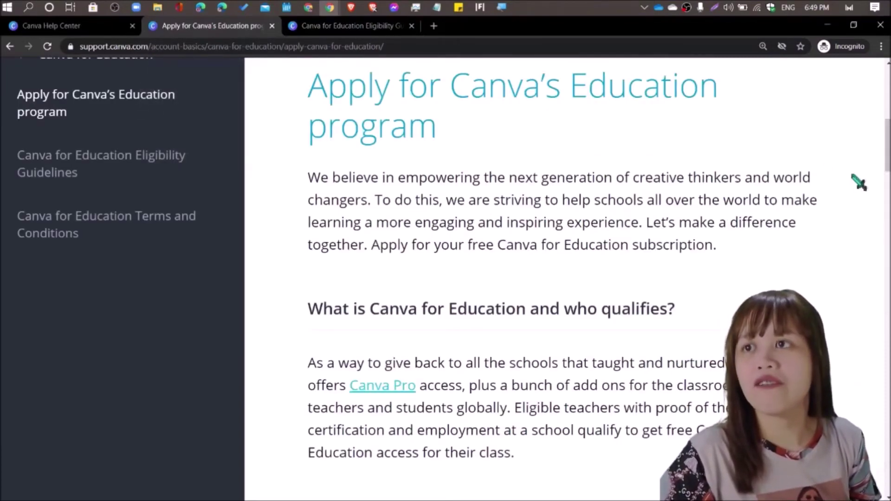
click(388, 27)
drag(383, 320, 395, 433)
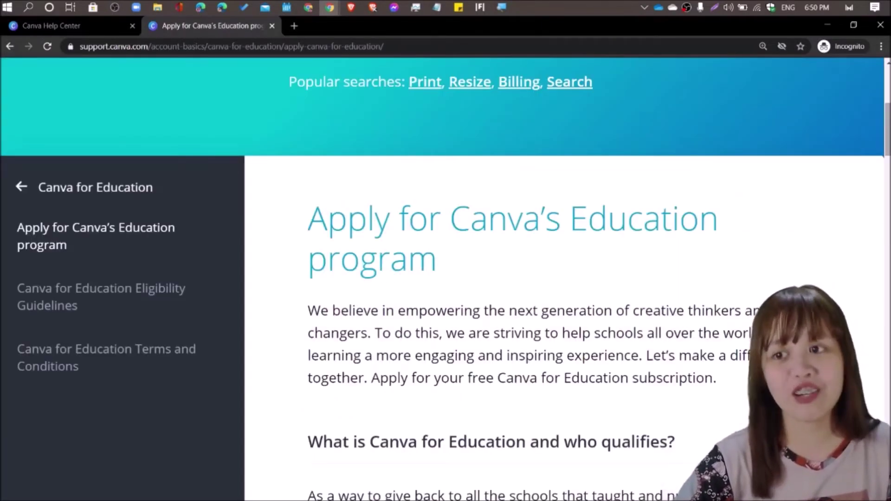
scroll(733, 185, down, 15)
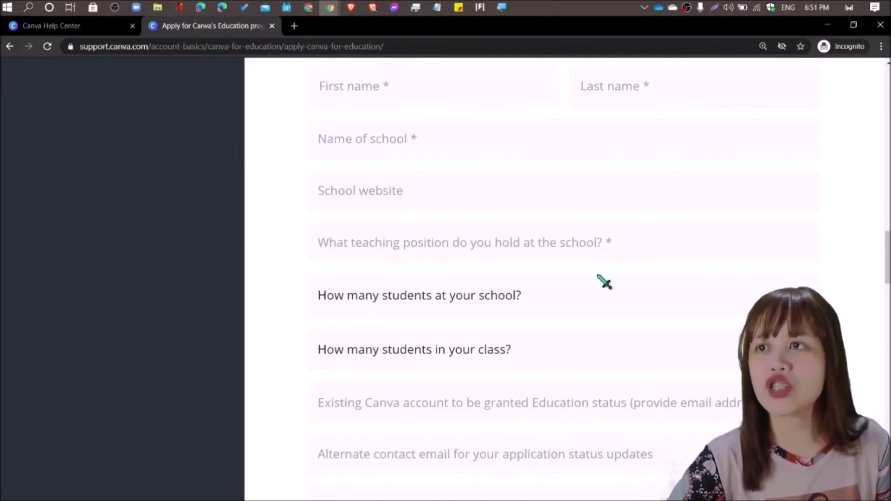
click(576, 304)
click(577, 304)
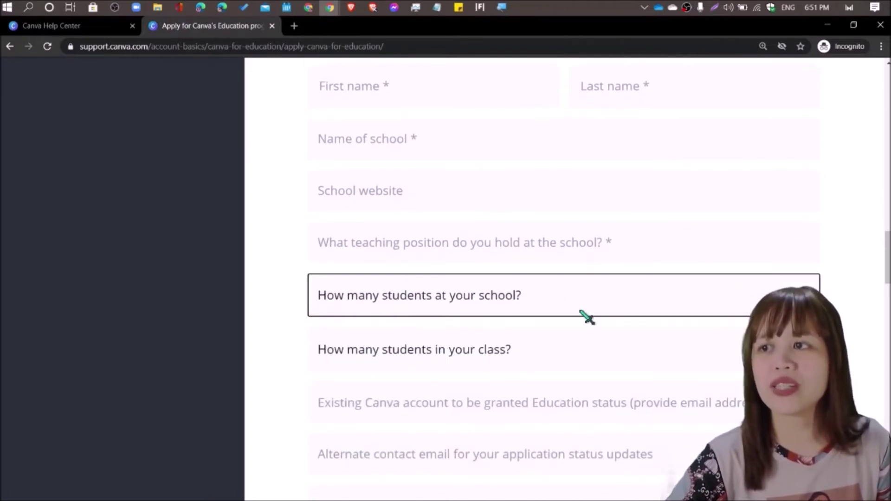
click(538, 358)
click(724, 297)
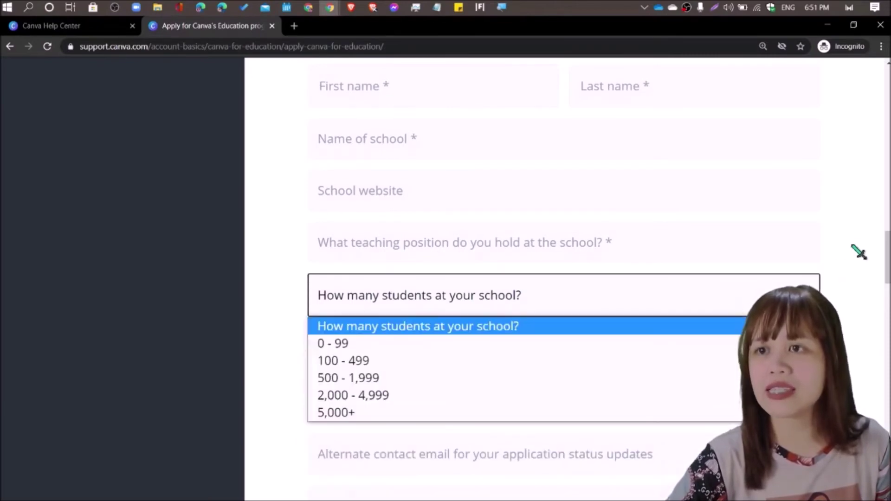
click(861, 250)
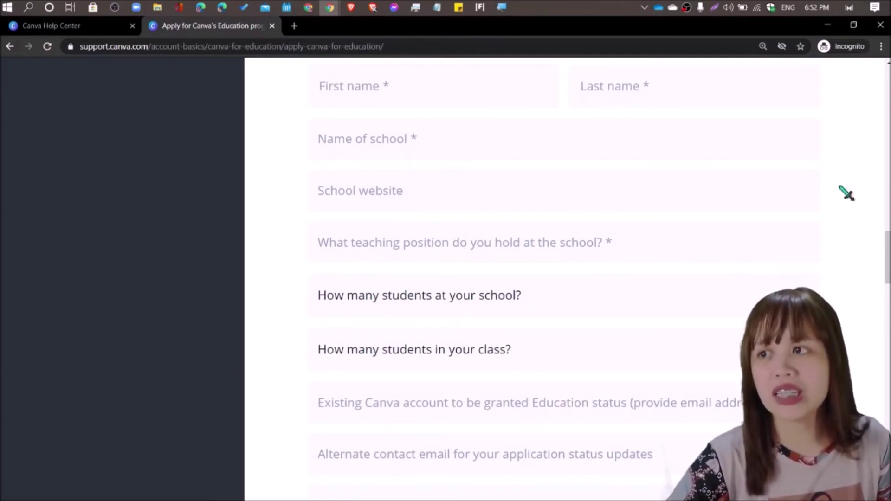
Review the rest of the application form and open its Terms and Conditions in a new tab.
scroll(840, 188, down, 4)
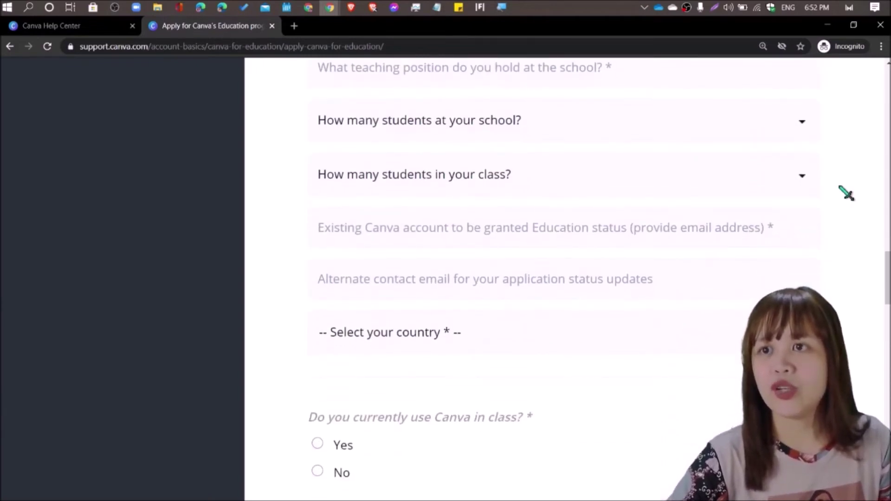
scroll(846, 193, down, 1)
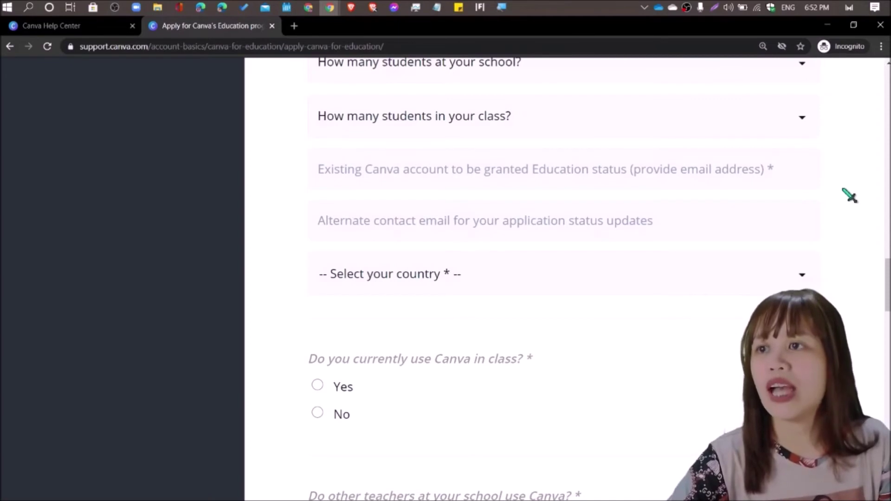
scroll(845, 190, down, 1)
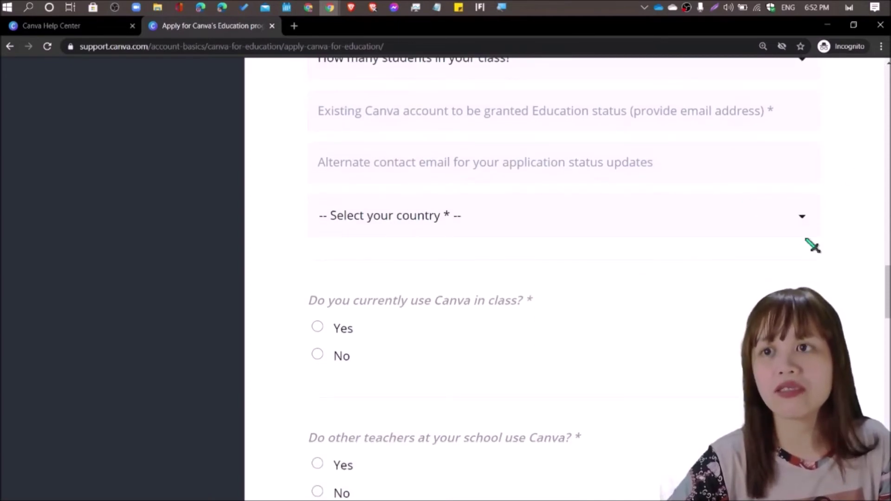
scroll(803, 239, down, 2)
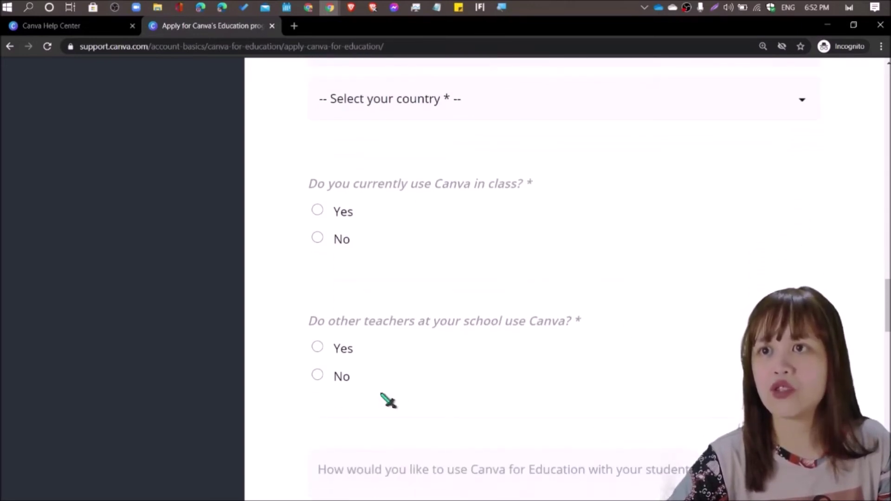
scroll(716, 232, down, 2)
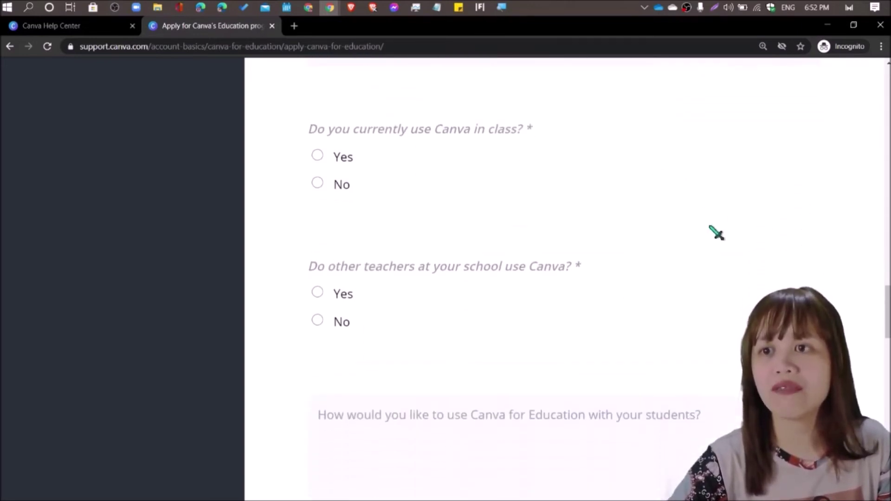
scroll(694, 231, up, 1)
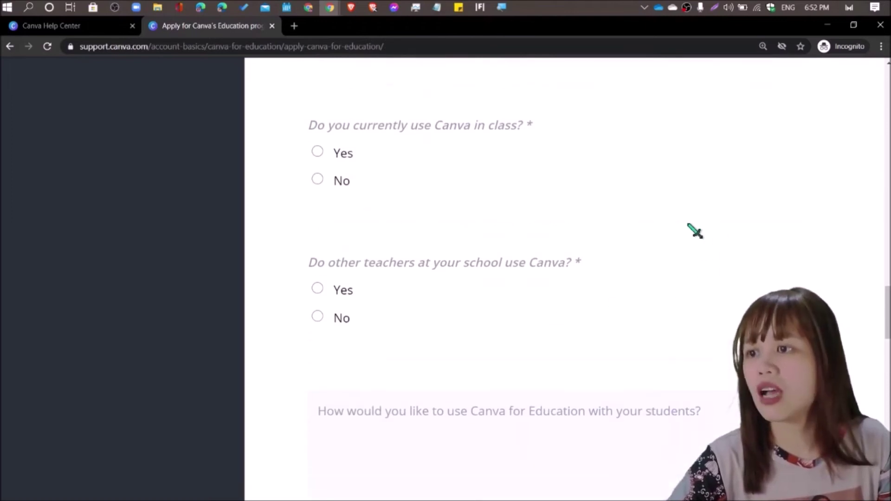
scroll(731, 194, down, 1)
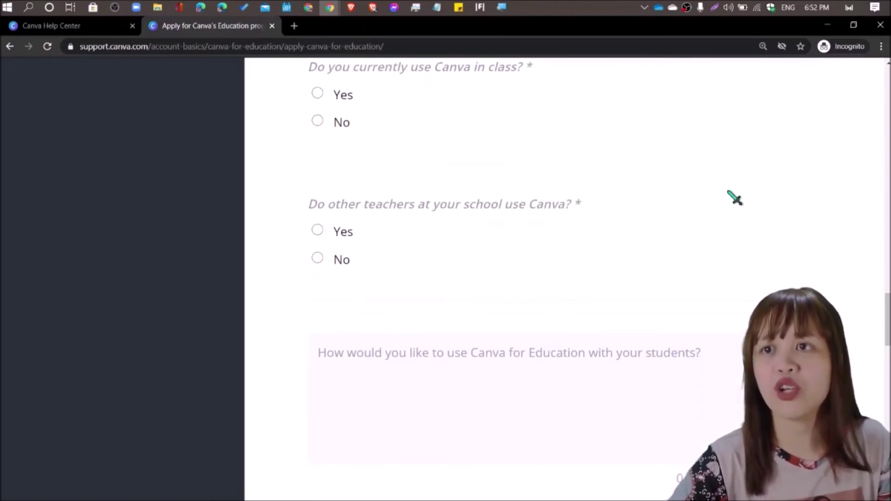
scroll(735, 198, down, 3)
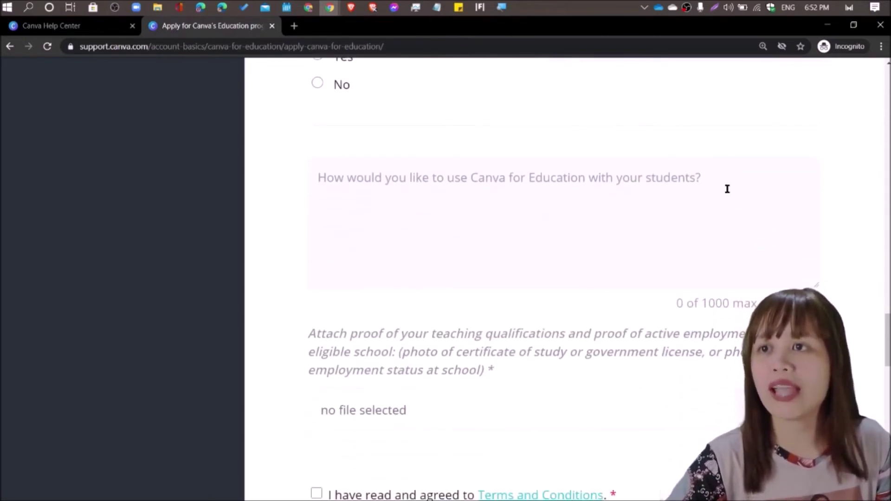
scroll(735, 195, down, 3)
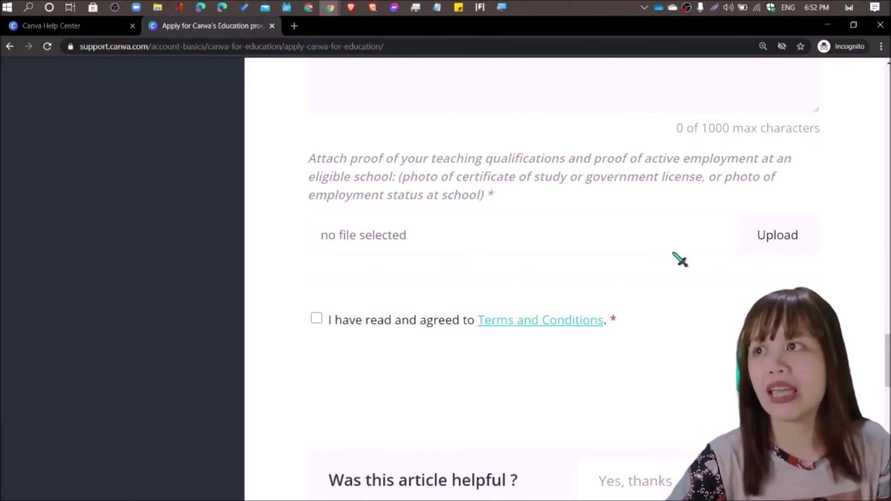
scroll(513, 358, up, 1)
ctrl+click(513, 358)
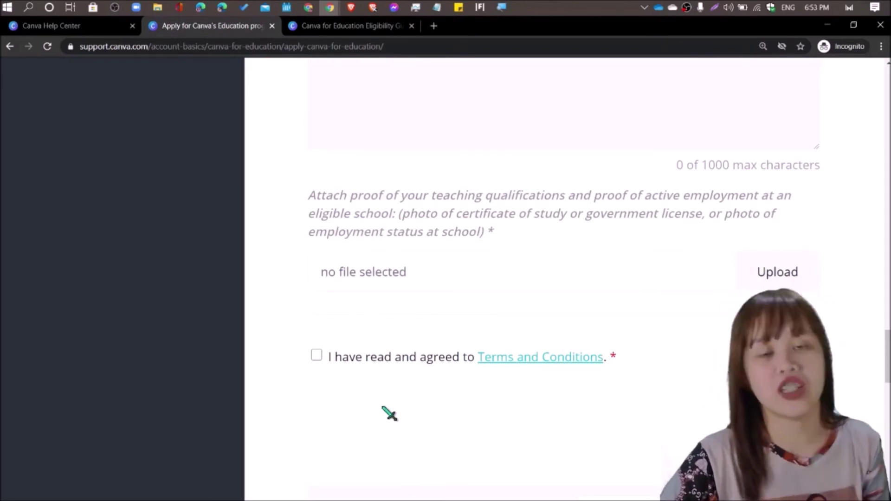
scroll(646, 432, down, 1)
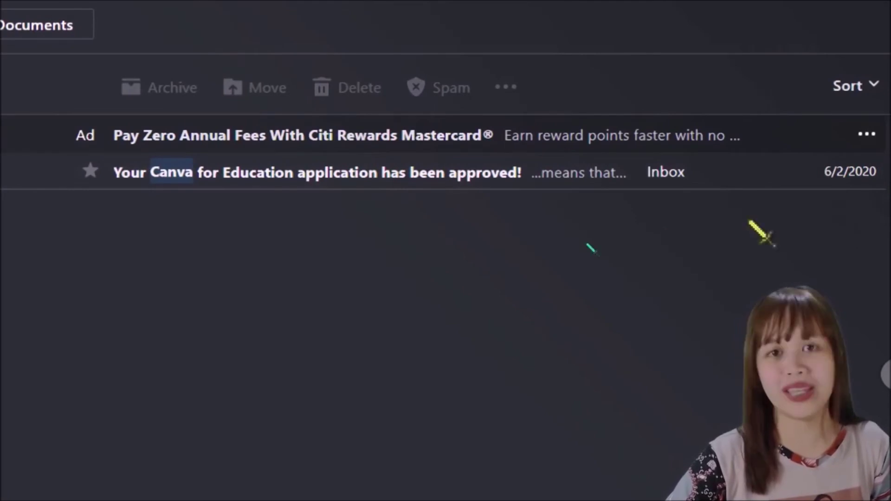
Open the 'Your Canva for Education application has been approved!' email from the 'canva' results.
click(175, 176)
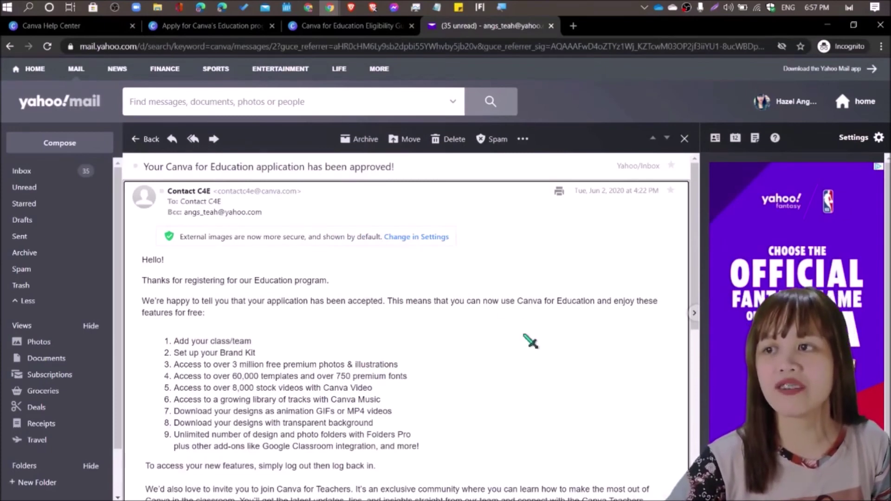
scroll(530, 341, down, 1)
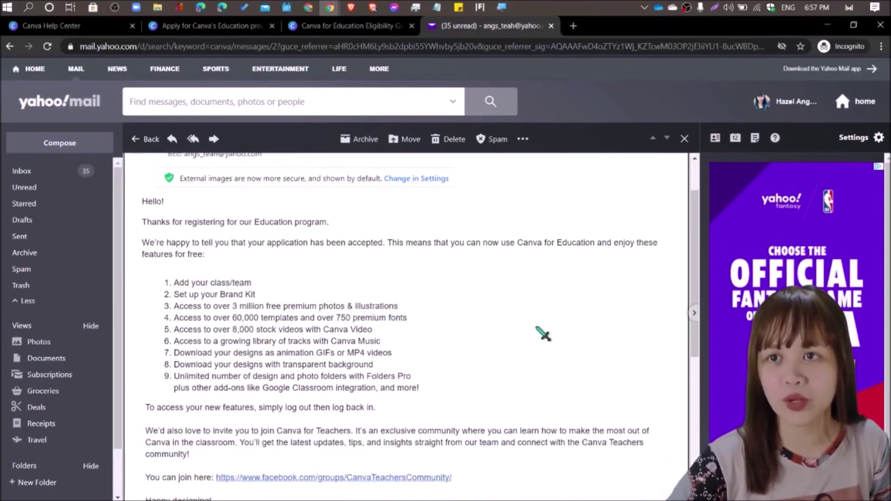
scroll(552, 330, down, 1)
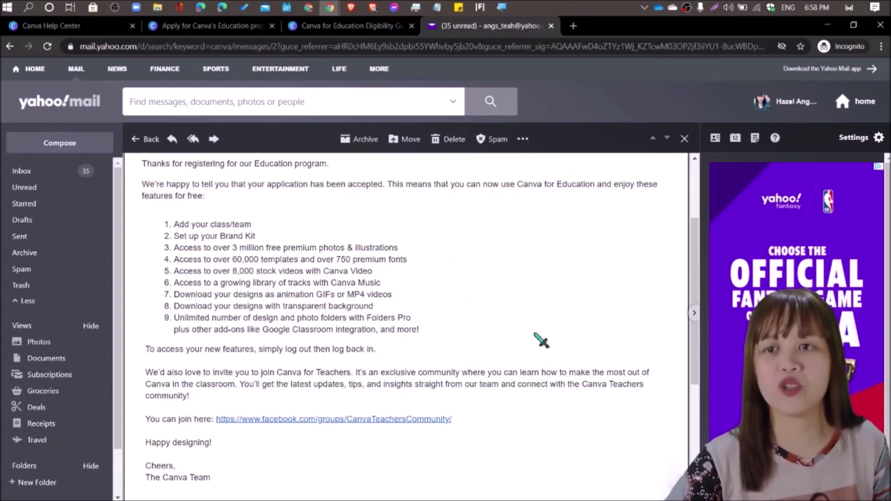
scroll(546, 317, down, 1)
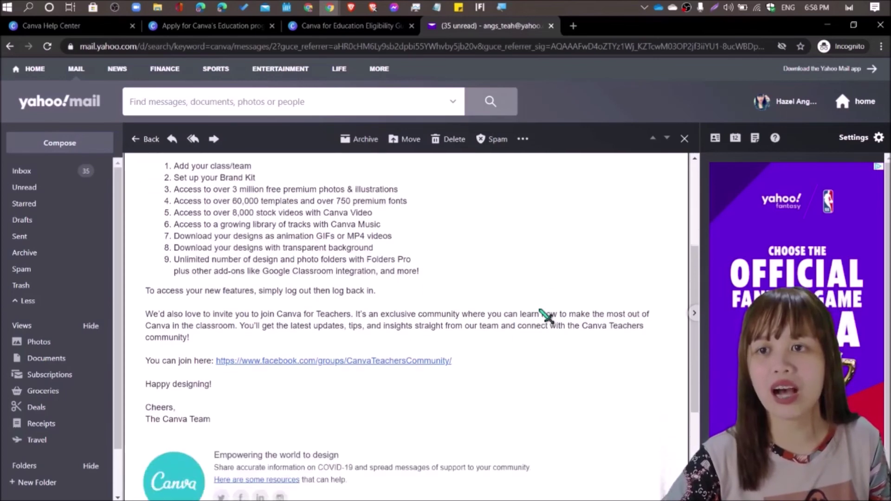
scroll(569, 310, down, 1)
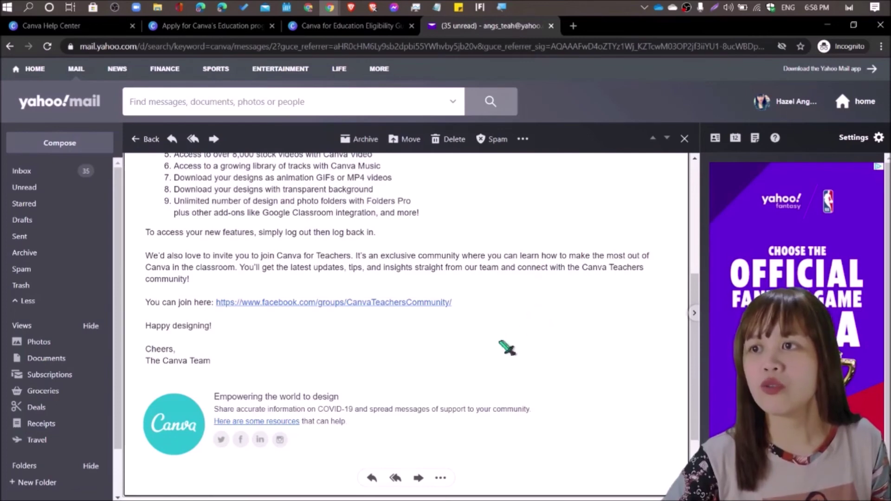
click(307, 304)
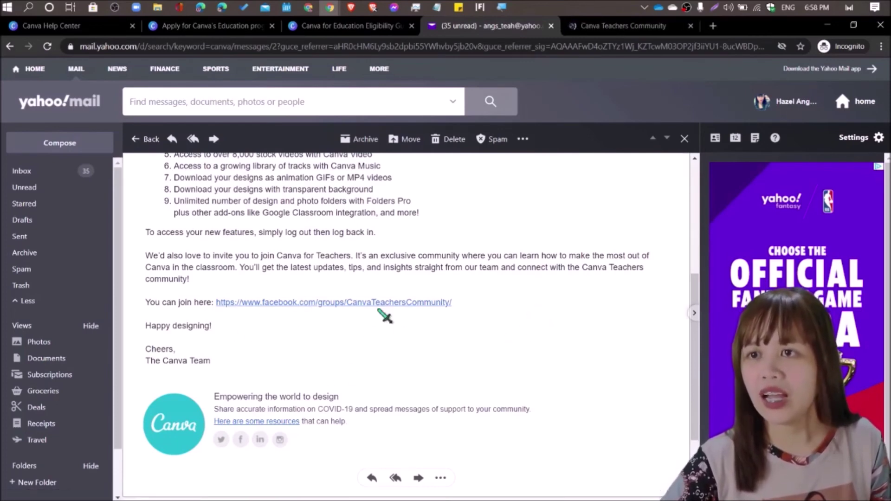
View the Canva Teachers Community group after dismissing its error, then return to the approval email.
click(603, 28)
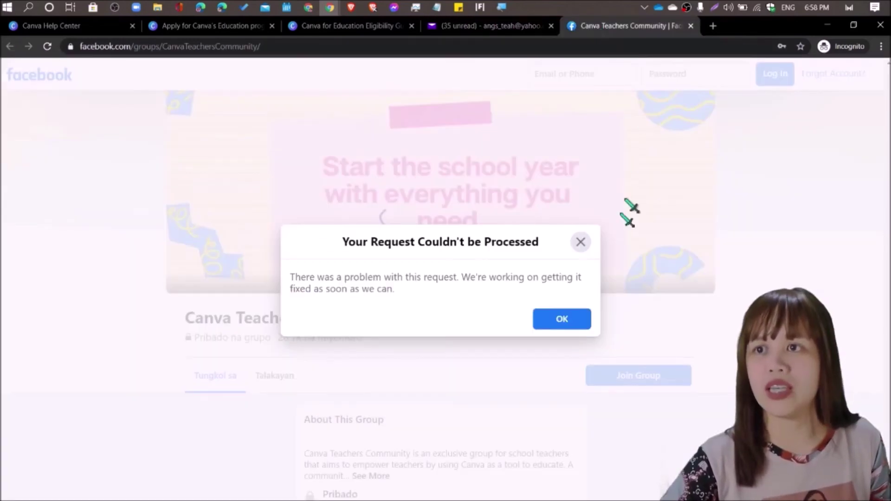
click(581, 241)
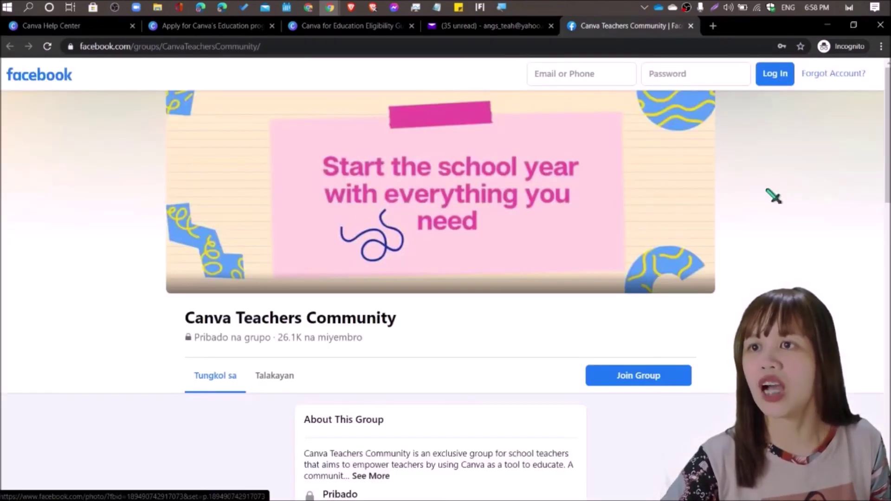
scroll(768, 195, down, 4)
scroll(768, 196, up, 3)
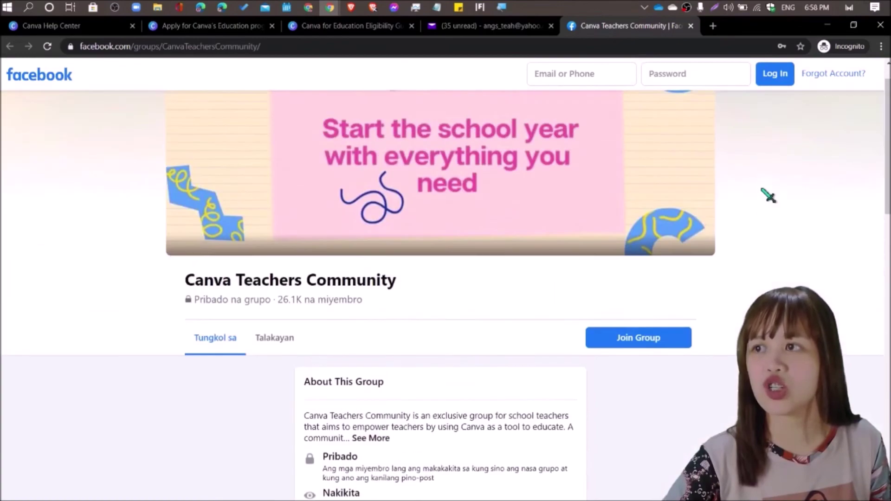
scroll(768, 196, down, 10)
scroll(768, 195, up, 6)
scroll(768, 195, up, 5)
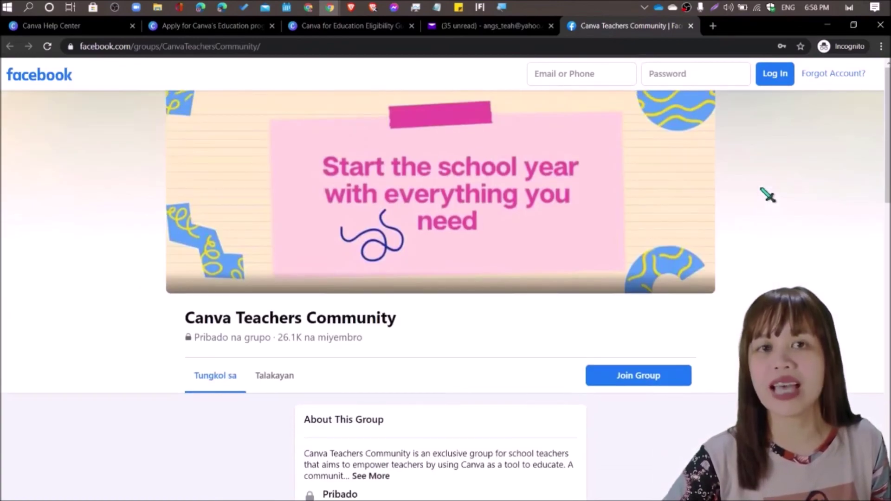
click(507, 27)
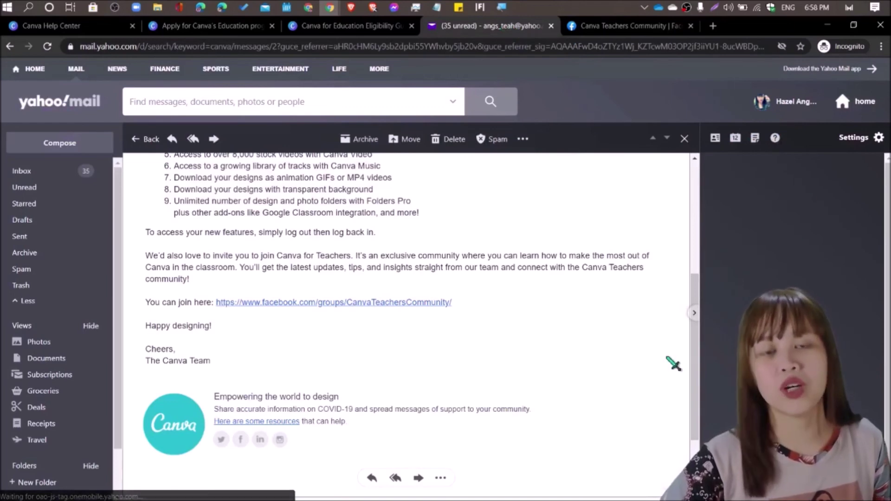